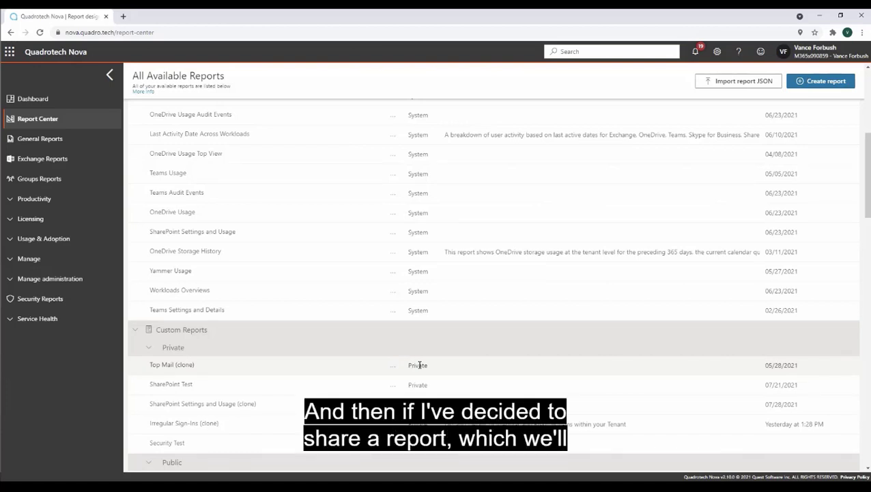
Examine the available report list, from the Adoption and private and public Custom Reports through to the Security Reports.
scroll(419, 364, "down", 1)
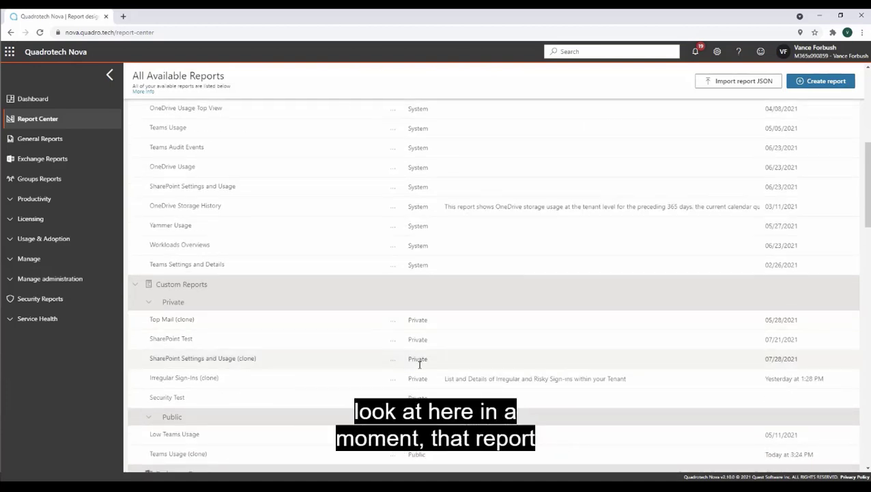
scroll(420, 367, "down", 1)
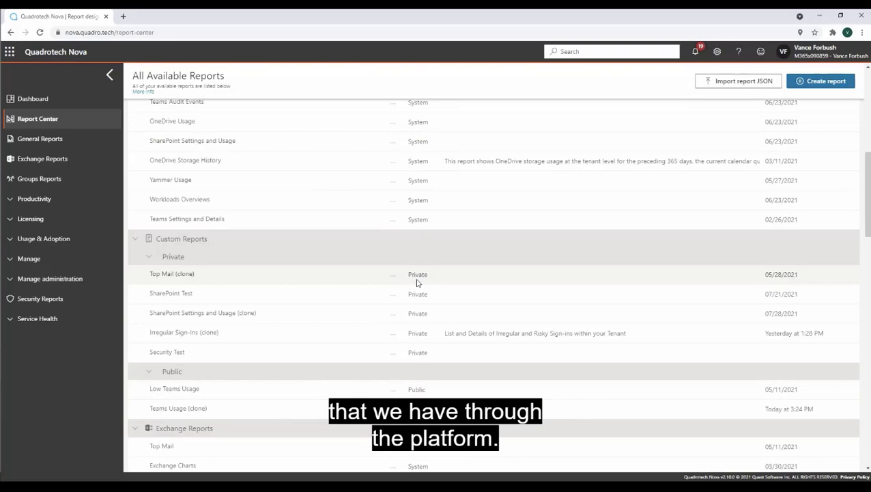
scroll(417, 282, "up", 5)
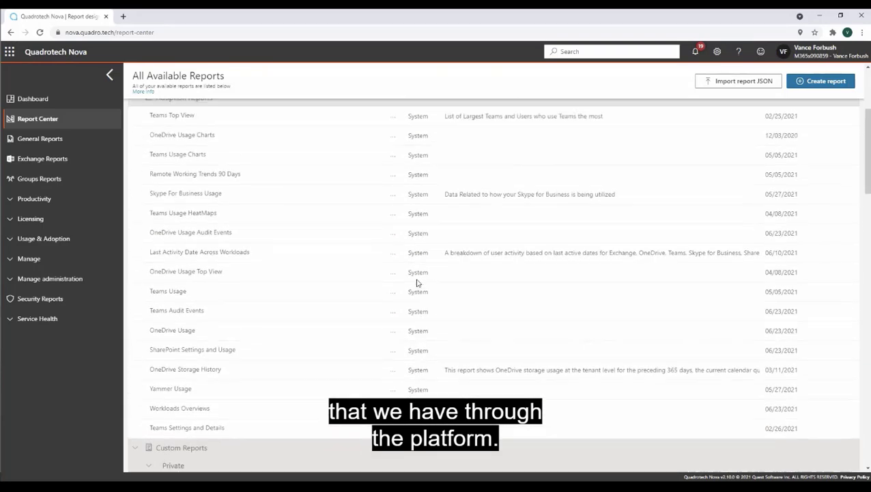
scroll(417, 282, "up", 3)
scroll(417, 283, "up", 3)
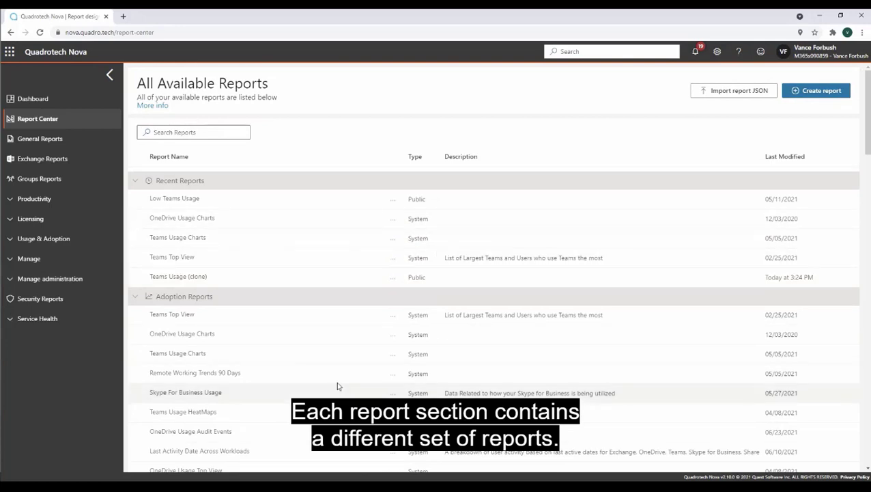
scroll(309, 319, "down", 1)
scroll(314, 314, "down", 1)
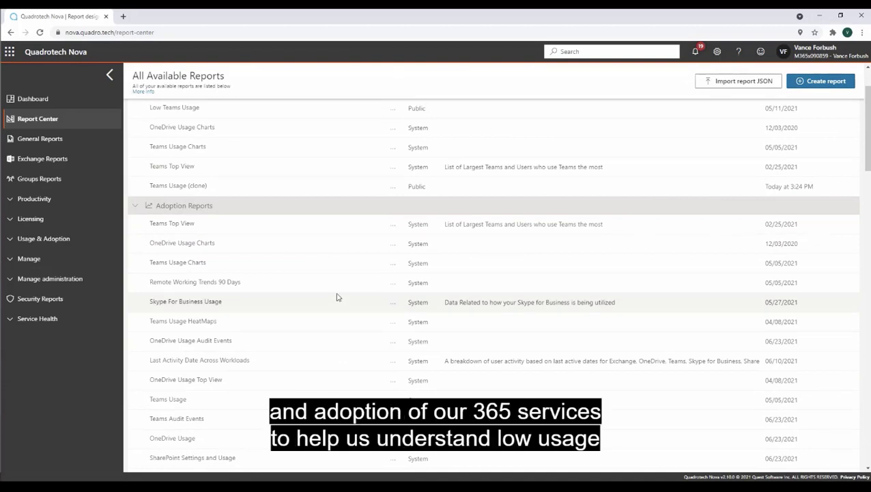
scroll(342, 278, "down", 1)
scroll(344, 281, "down", 2)
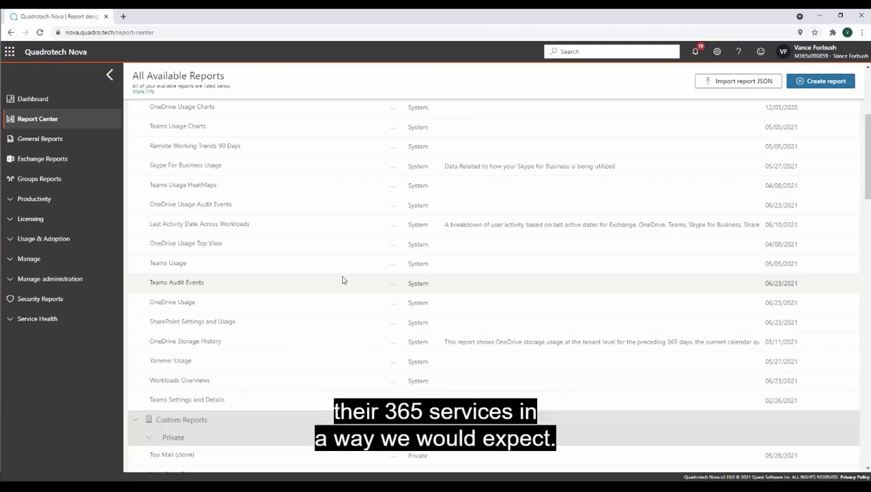
scroll(343, 280, "down", 4)
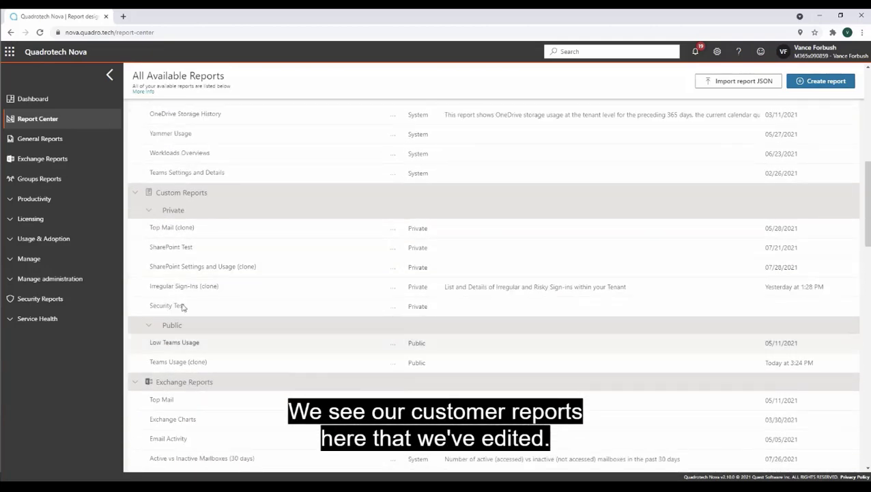
scroll(309, 275, "down", 2)
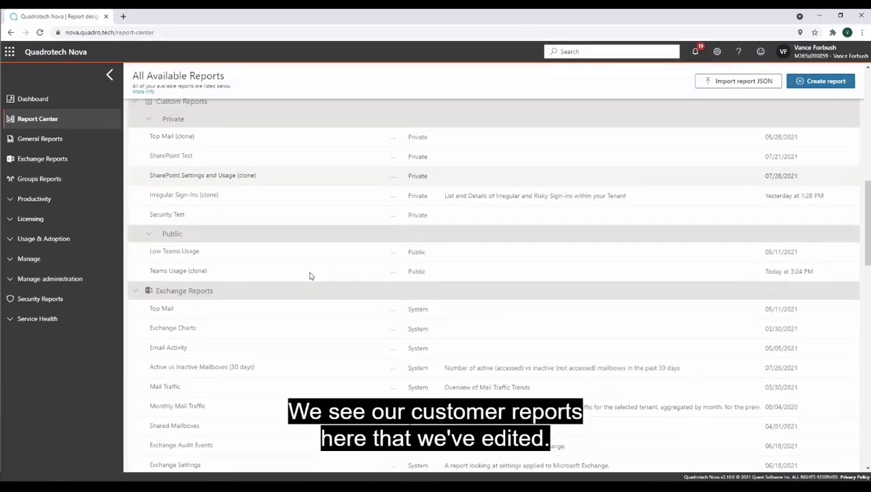
scroll(309, 276, "down", 1)
scroll(309, 275, "down", 5)
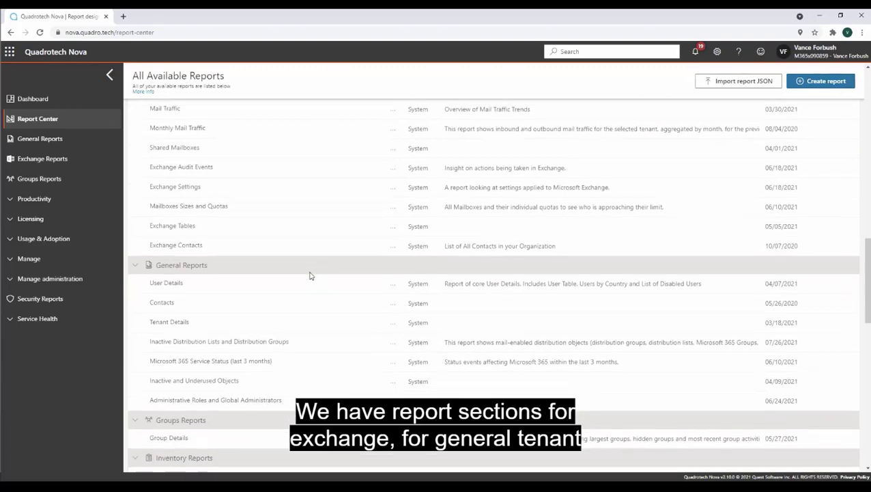
scroll(310, 275, "down", 2)
scroll(310, 276, "down", 2)
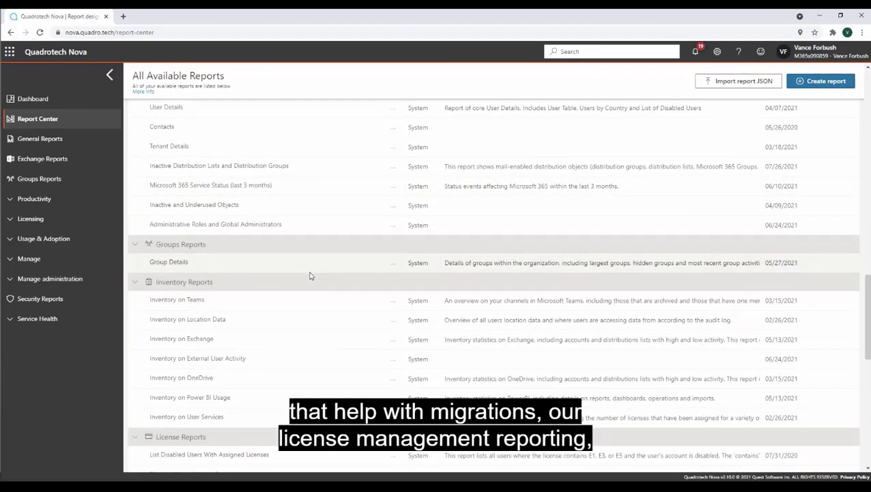
scroll(309, 275, "down", 3)
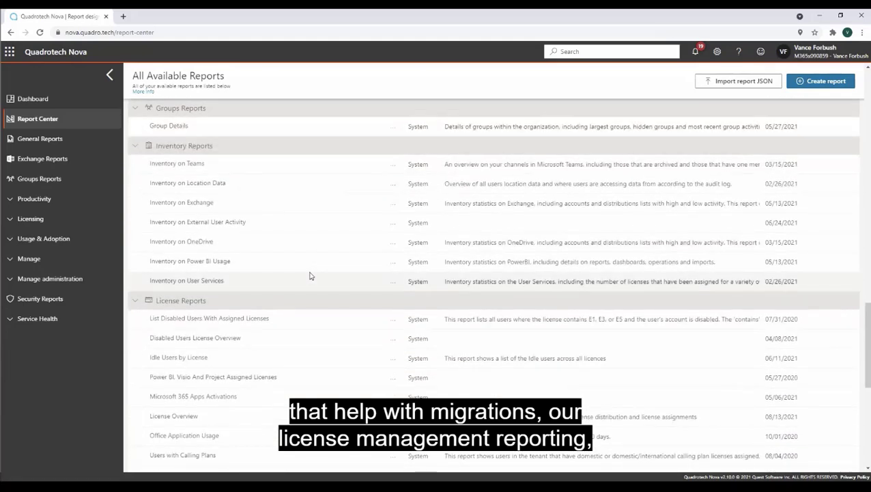
scroll(339, 297, "down", 1)
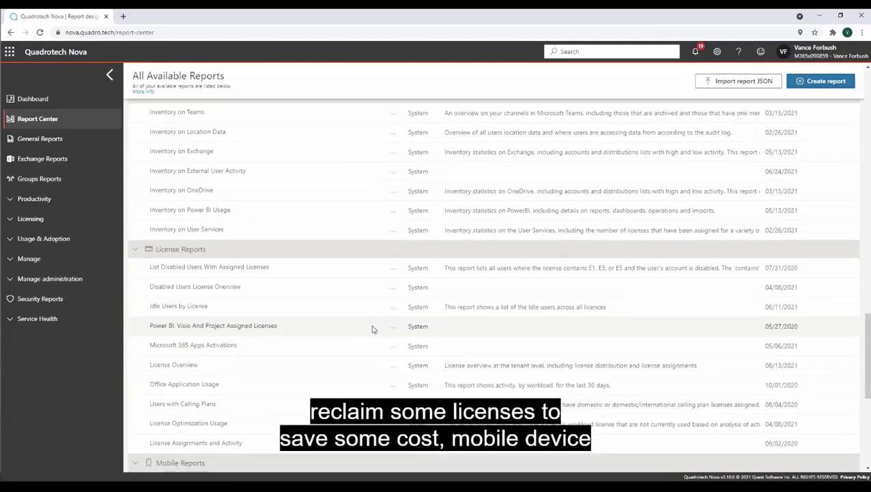
scroll(373, 329, "down", 2)
scroll(373, 329, "down", 5)
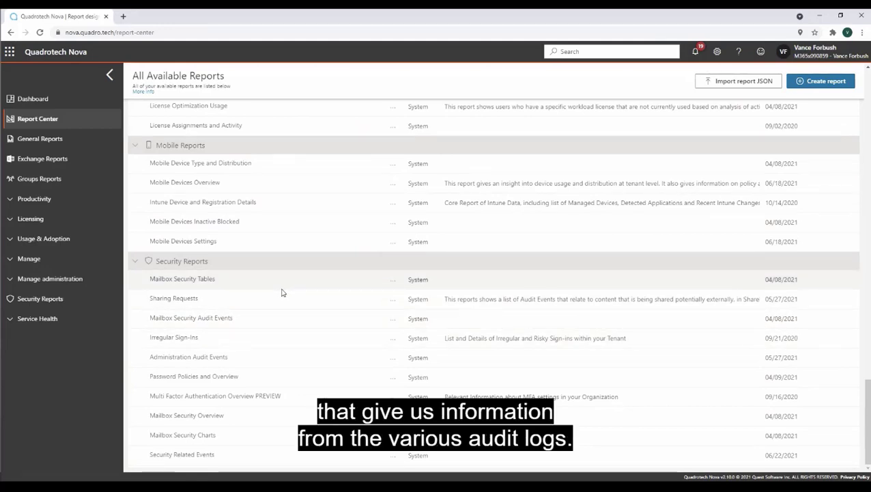
Open the Teams Top View report from the Adoption Reports section.
scroll(278, 293, "up", 15)
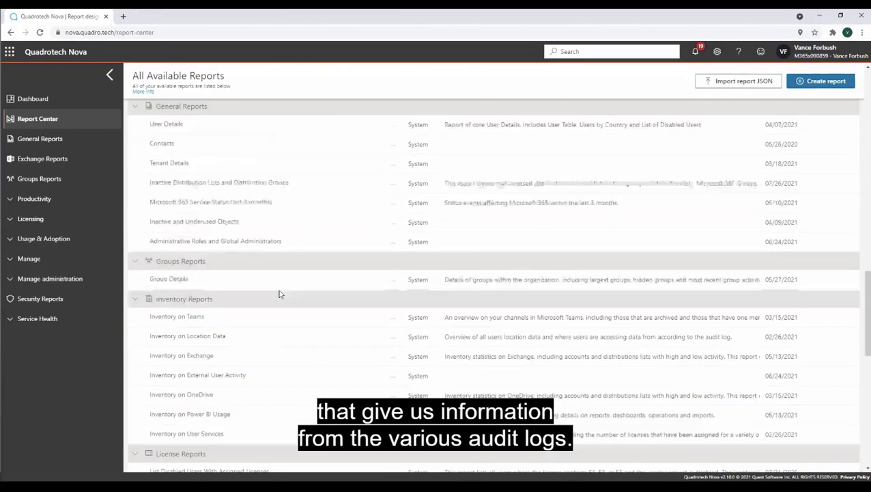
scroll(280, 294, "up", 1)
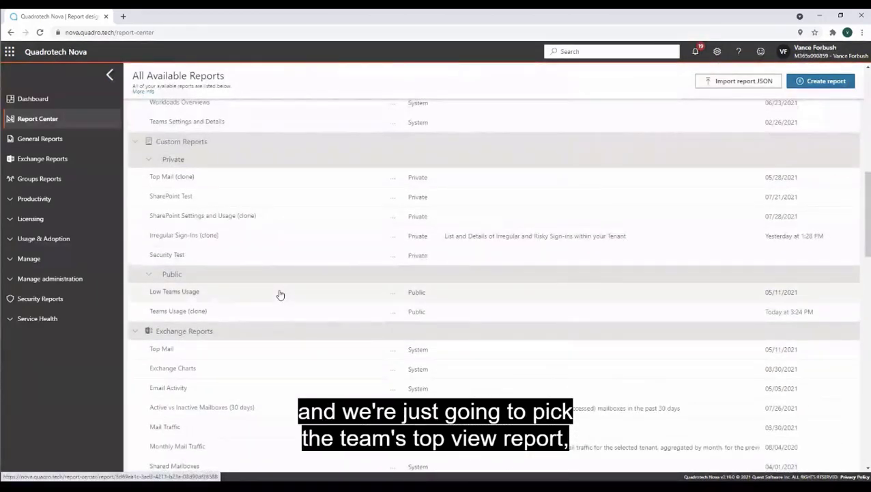
scroll(280, 295, "up", 9)
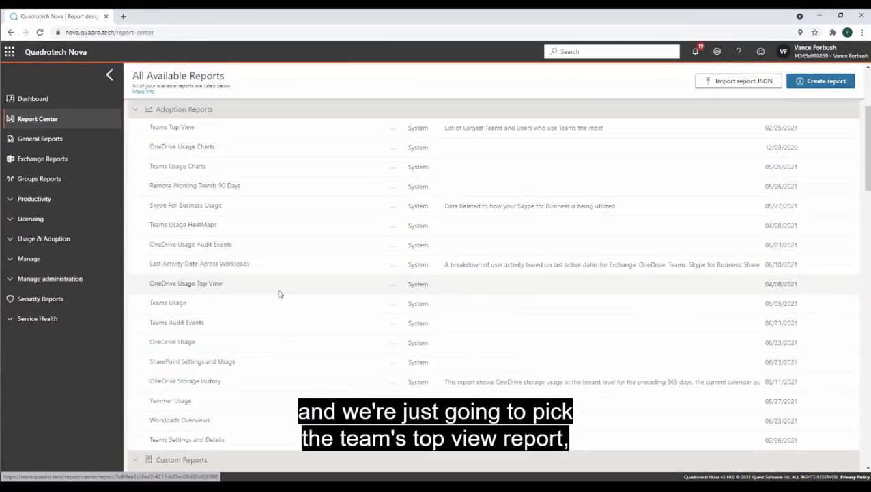
left_click(179, 129)
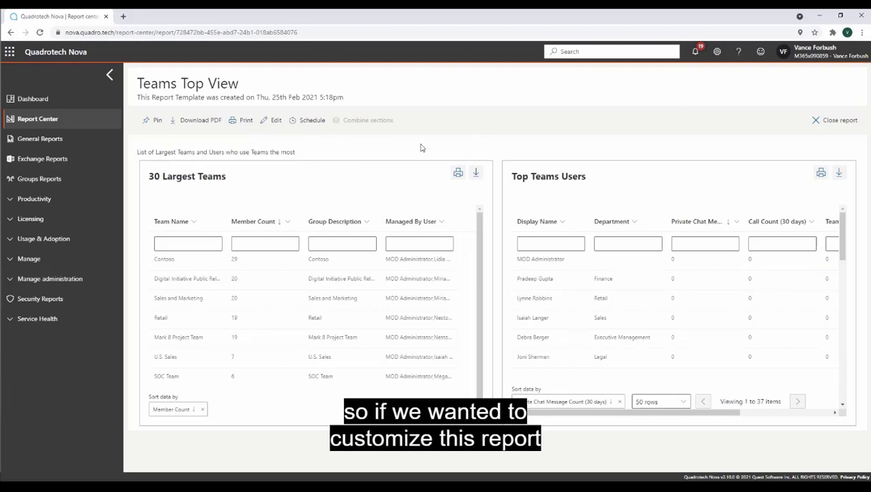
Clone the Teams Top View system report and open the clone's Top Teams Users section for editing.
left_click(276, 122)
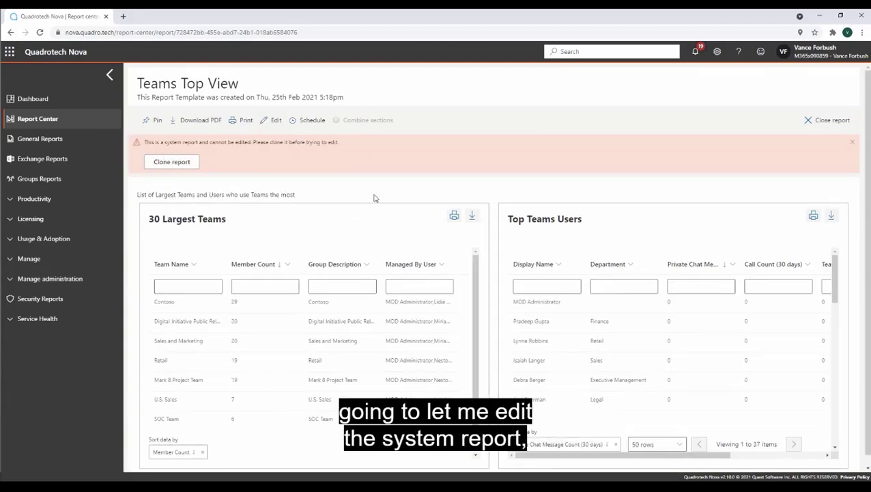
left_click(175, 163)
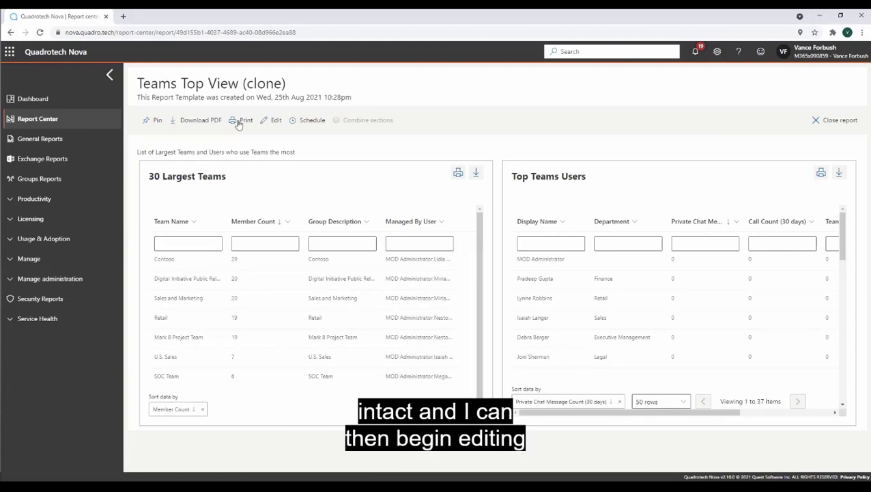
left_click(276, 120)
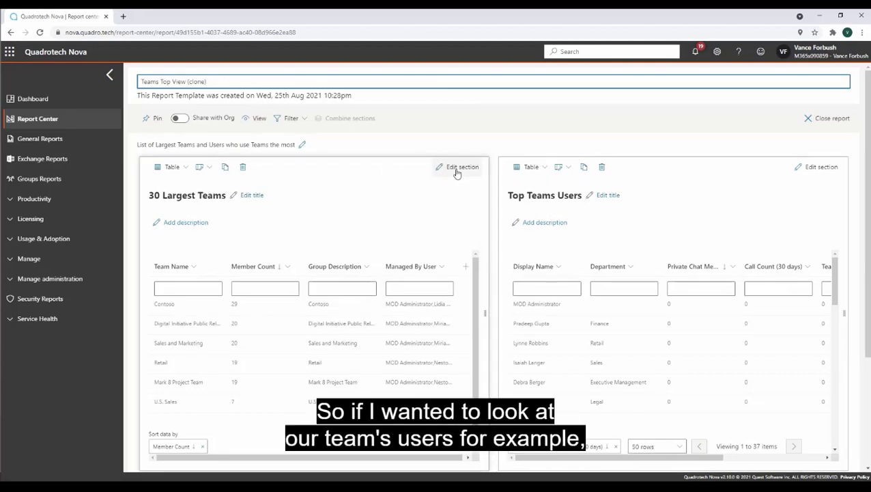
left_click(826, 169)
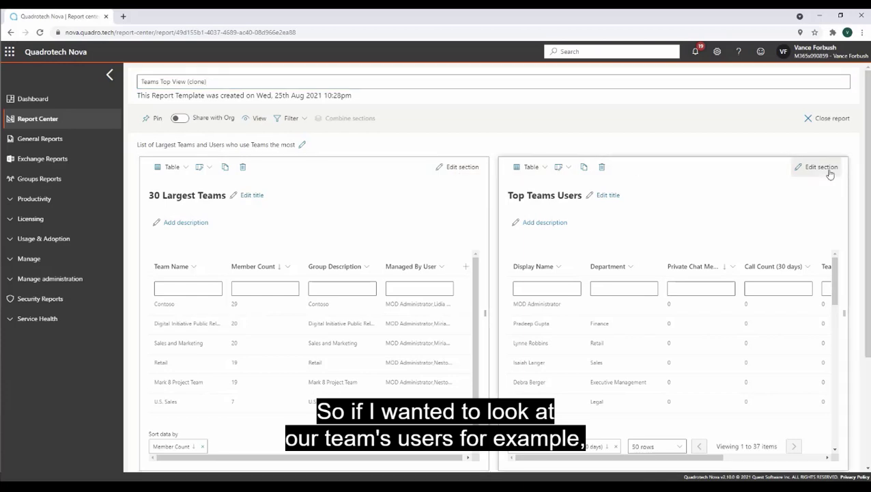
Add the First Name, Is Licensed and Job Title fields to the Top Teams Users section.
scroll(411, 251, "down", 3)
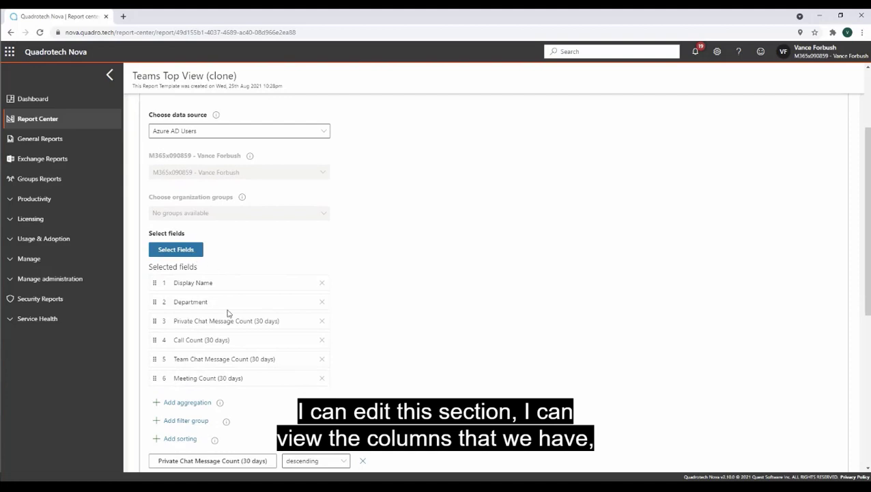
left_click(188, 250)
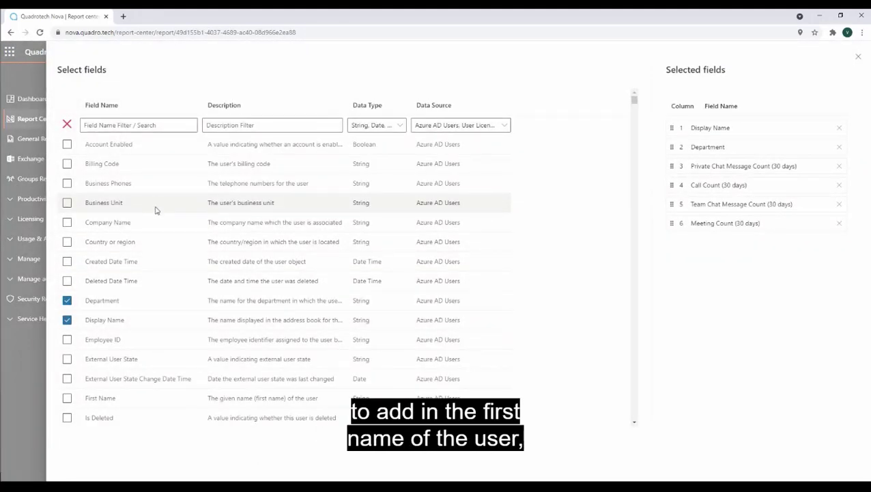
scroll(75, 353, "down", 1)
left_click(68, 353)
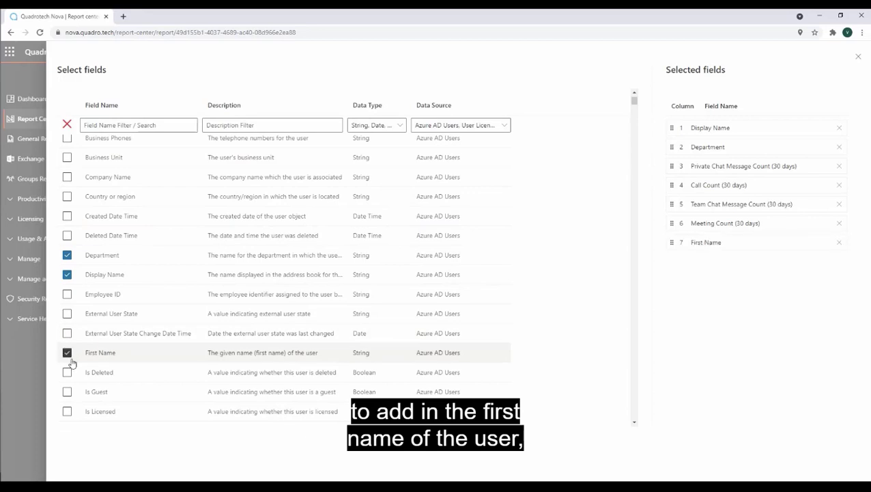
scroll(71, 366, "down", 1)
left_click(68, 367)
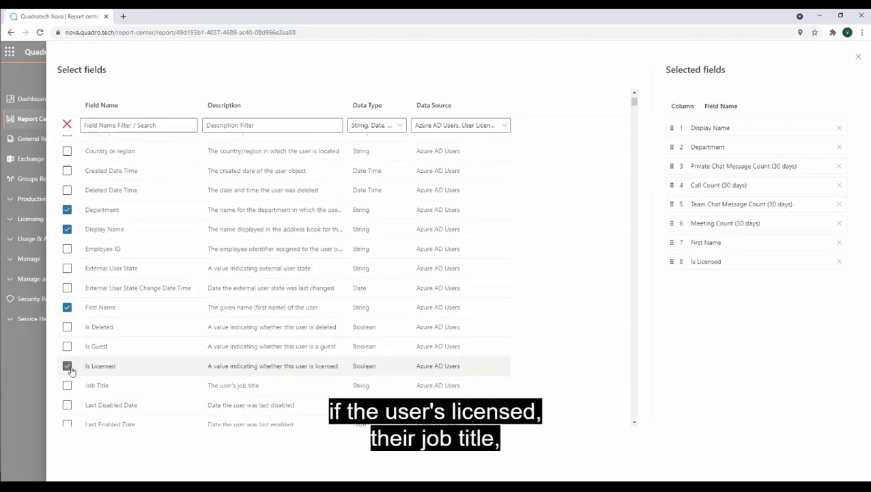
left_click(67, 386)
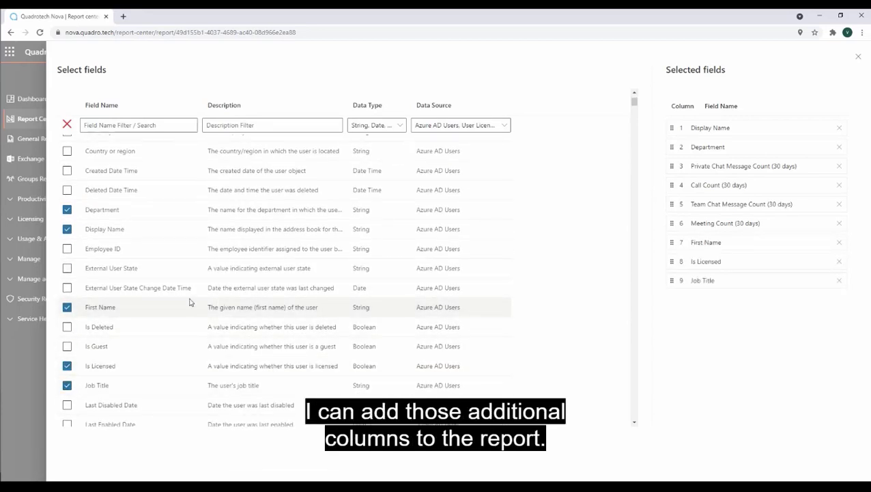
scroll(258, 207, "down", 2)
scroll(258, 207, "down", 1)
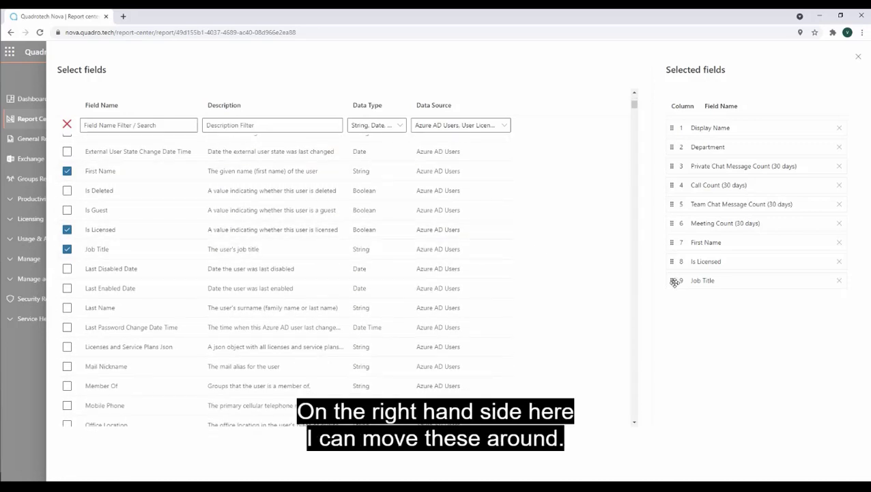
Reorder the selected fields so Job Title precedes Meeting Count (30 days) and First Name follows Display Name, and close the field selection.
left_click_drag(675, 280, 674, 224)
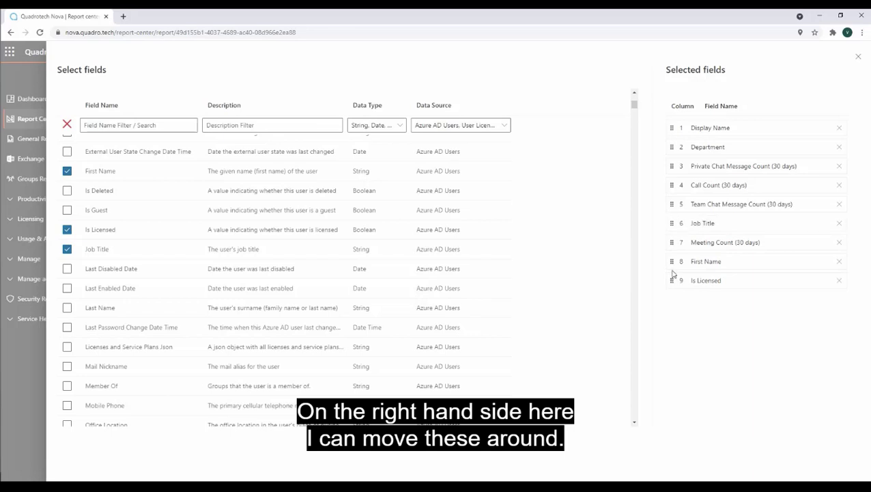
left_click_drag(672, 261, 701, 141)
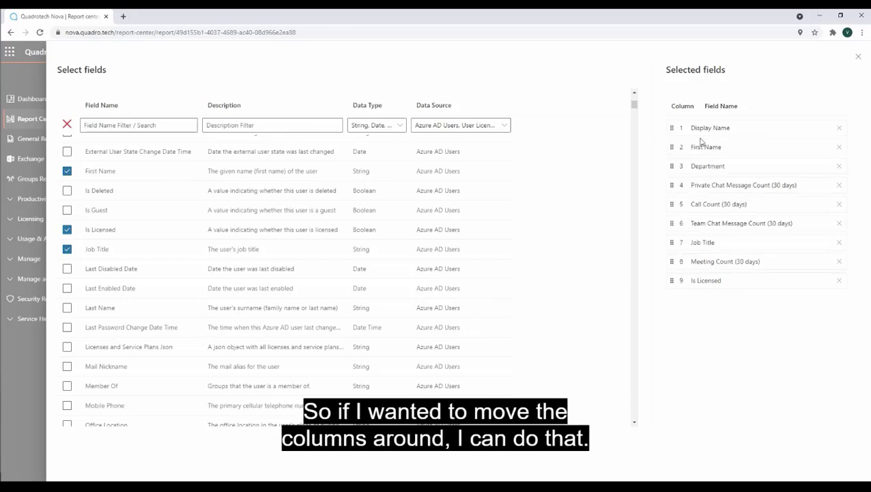
left_click(858, 57)
scroll(561, 215, "down", 5)
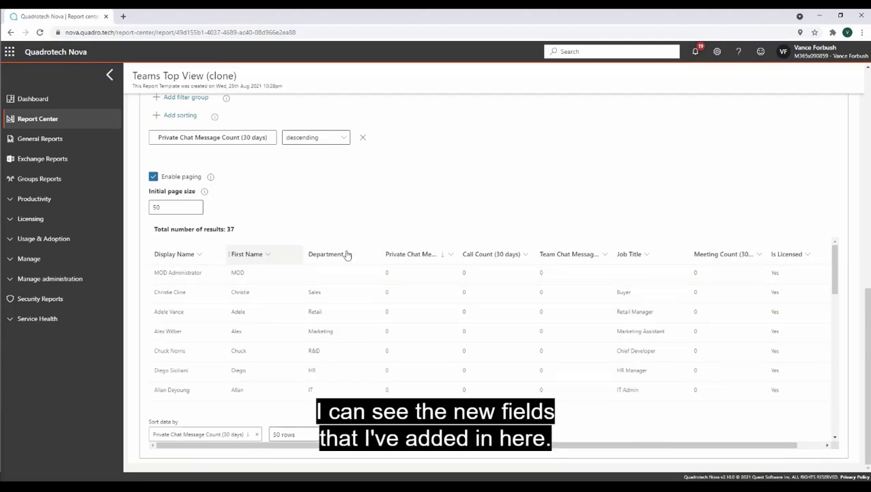
Add a filter group to the section requiring Department is equal to Sales.
scroll(356, 252, "up", 1)
scroll(410, 242, "up", 1)
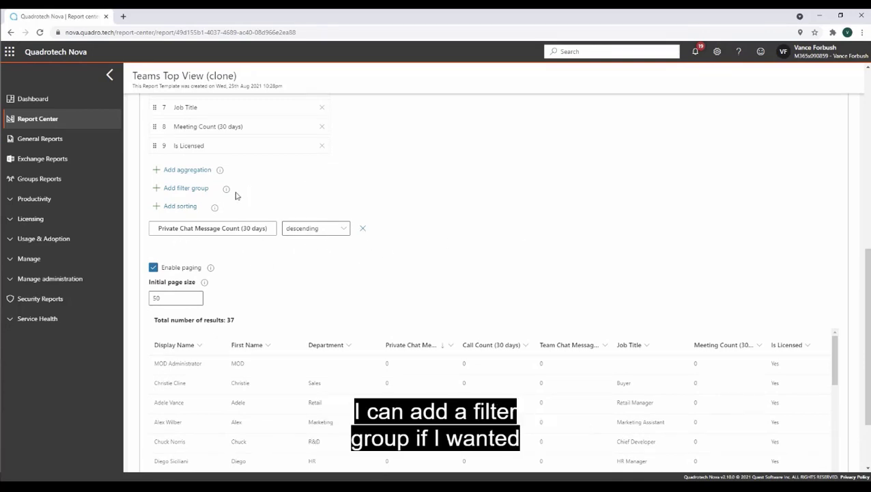
left_click(196, 189)
left_click(205, 210)
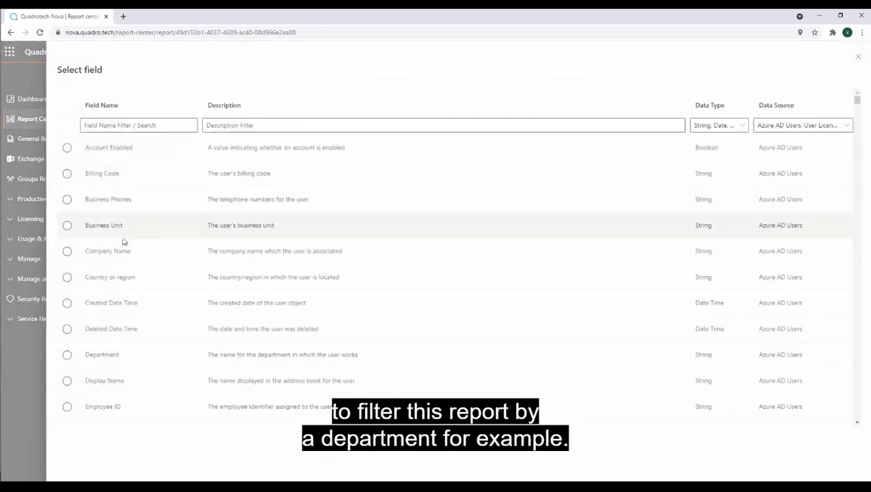
left_click(67, 355)
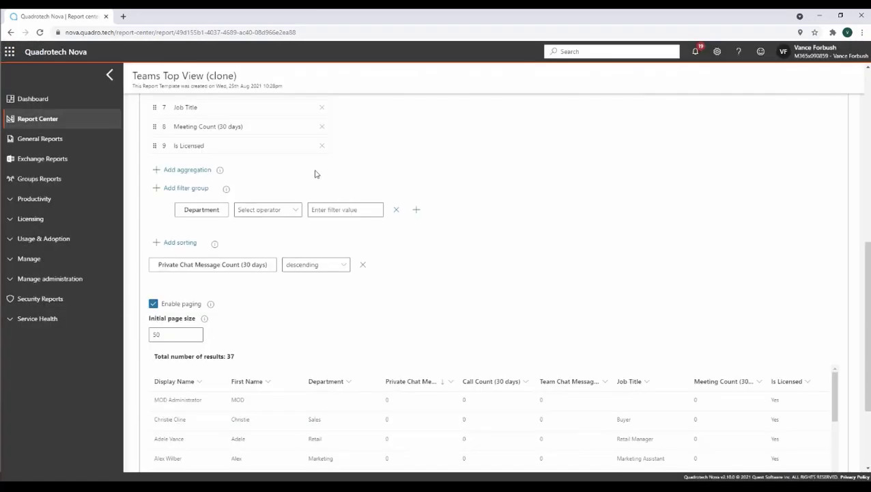
left_click(296, 215)
left_click(271, 232)
left_click(334, 210)
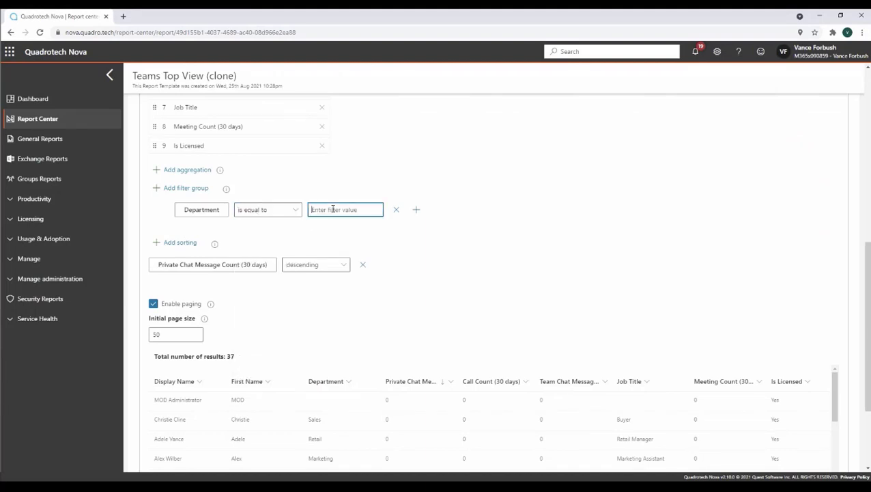
type("Sales")
left_click(459, 272)
scroll(459, 269, "down", 2)
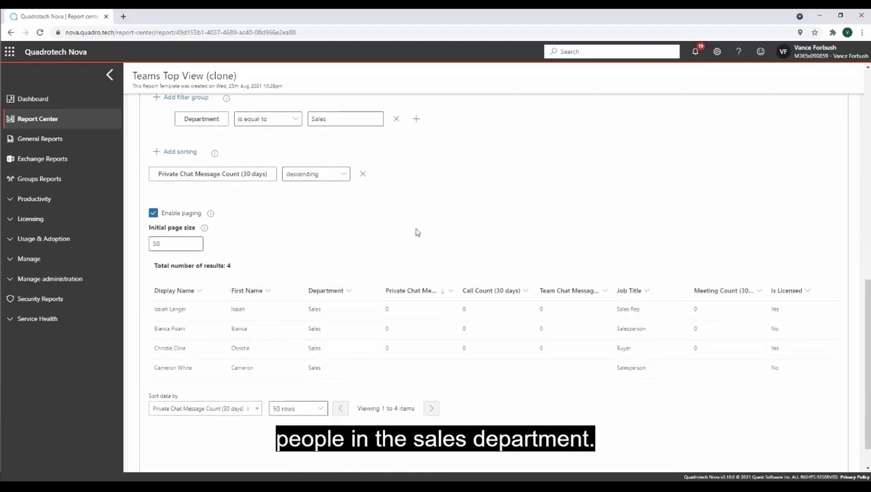
Close the Top Teams Users section, share the cloned report with the organization and save it.
scroll(418, 232, "up", 4)
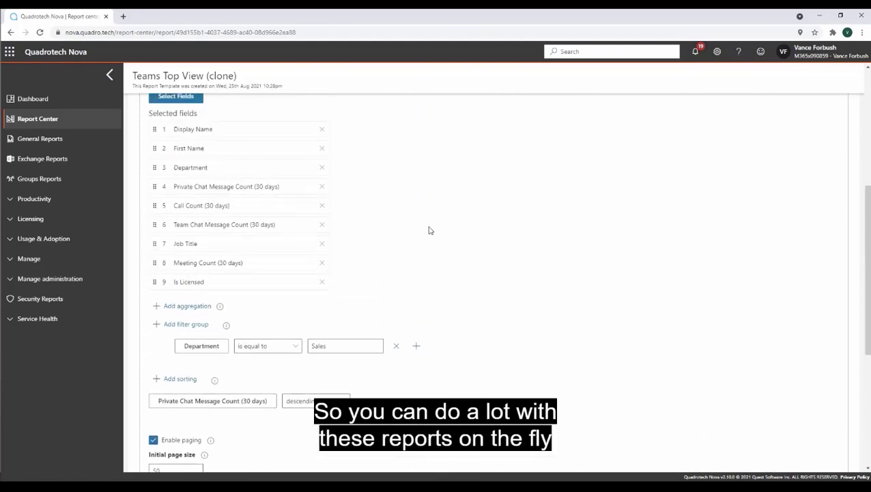
scroll(429, 231, "up", 3)
scroll(429, 230, "up", 2)
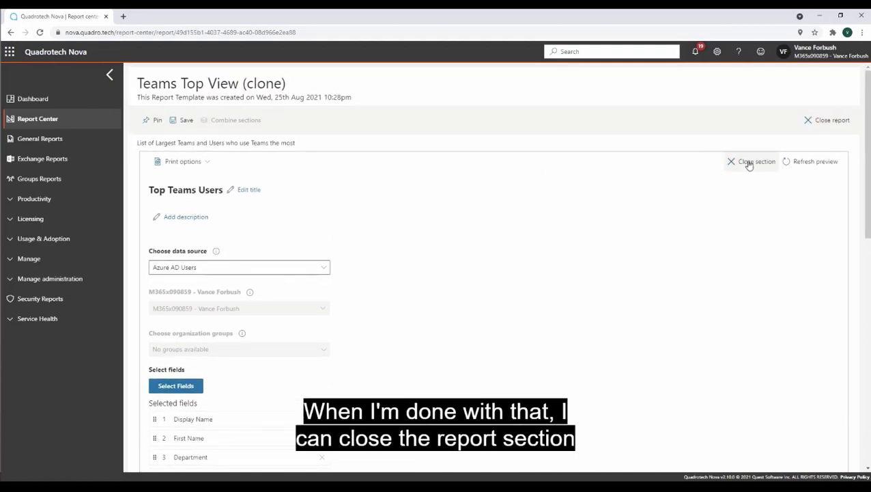
left_click(749, 162)
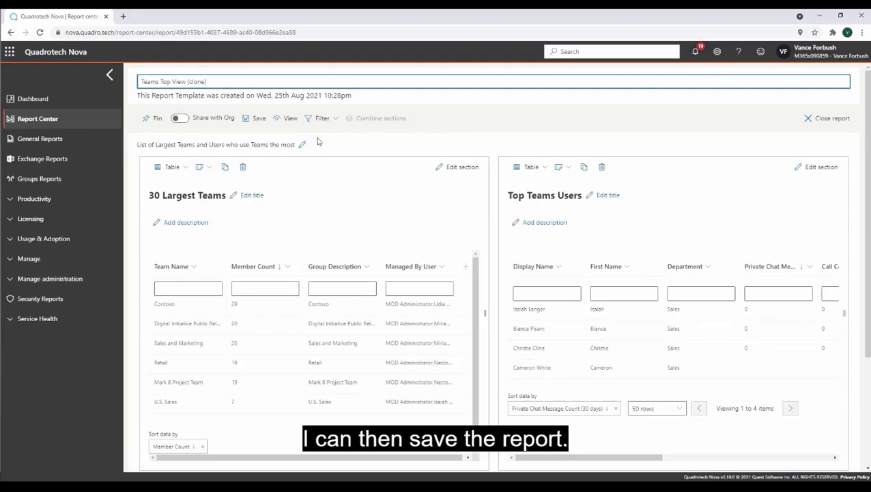
left_click(181, 120)
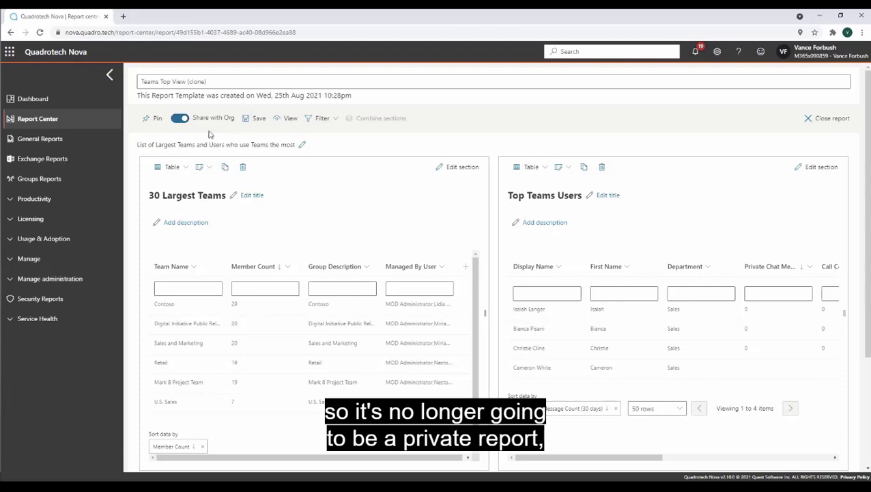
left_click(254, 120)
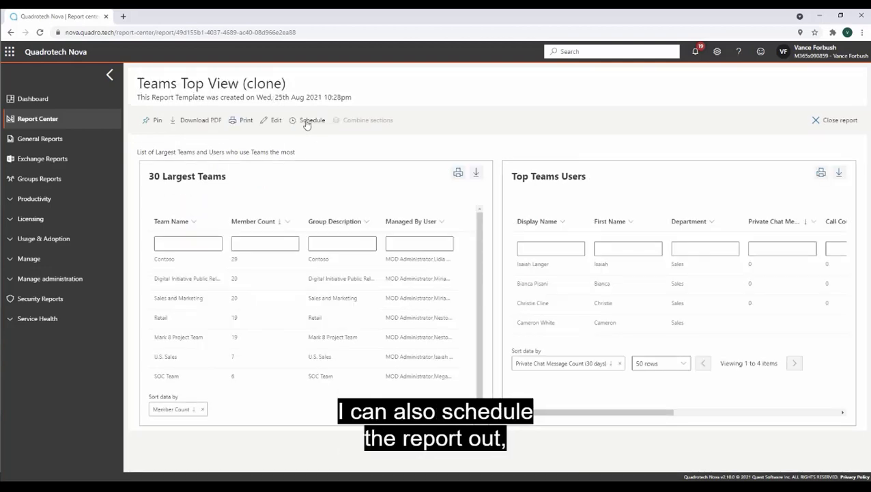
Schedule the cloned report as an immediate one-off delivery in CSV format, keeping the default schedule name and recipient.
left_click(306, 123)
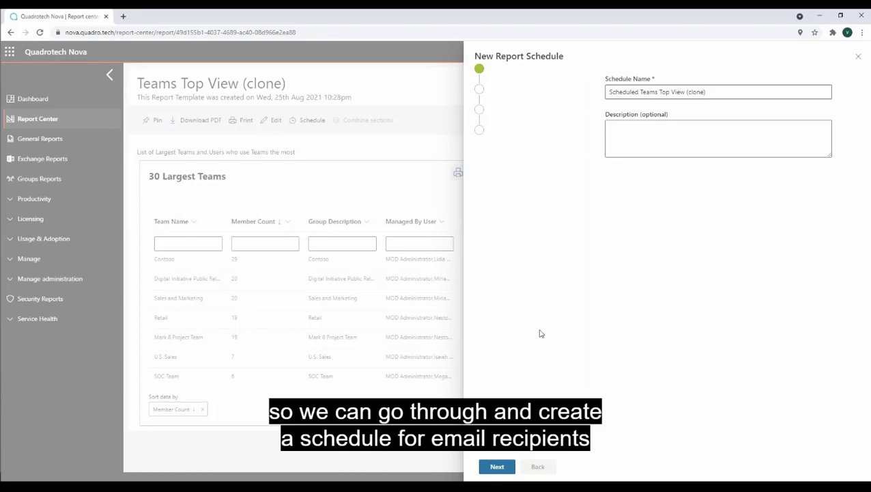
left_click(496, 467)
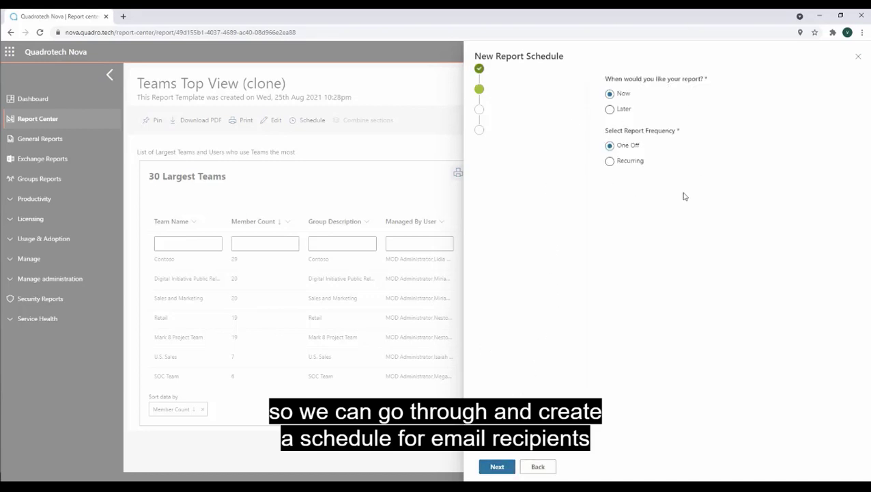
left_click(496, 468)
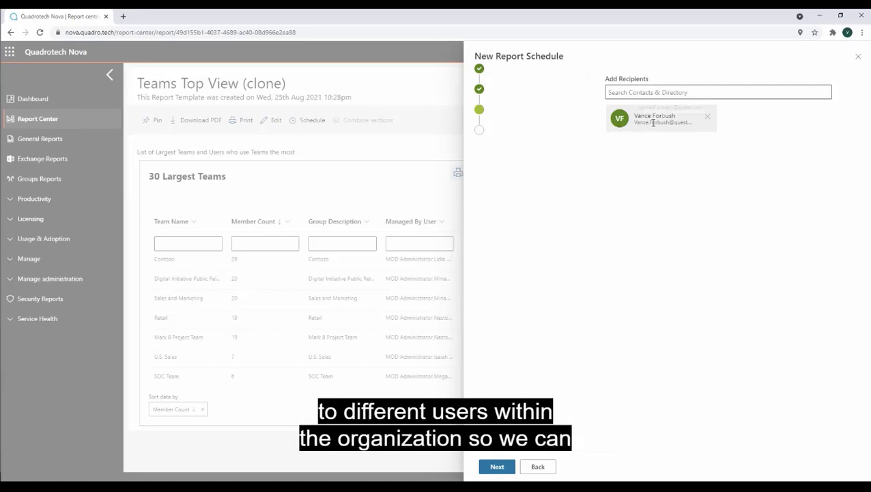
left_click(488, 470)
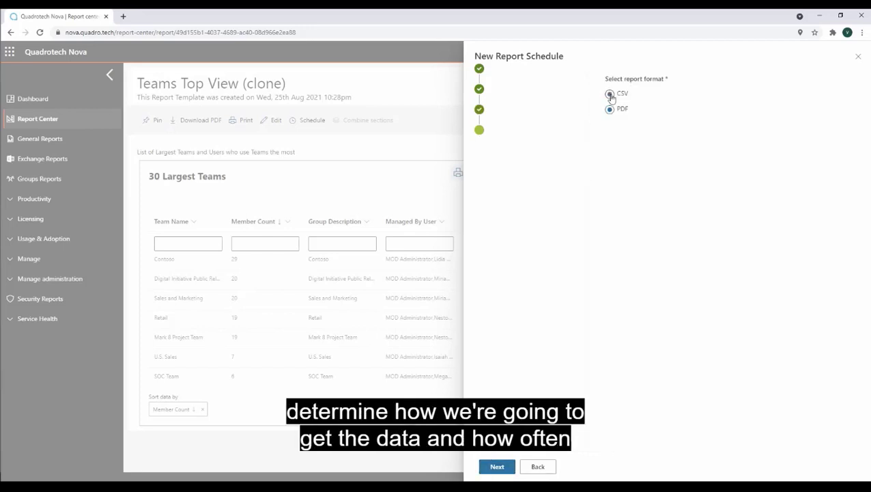
left_click(496, 467)
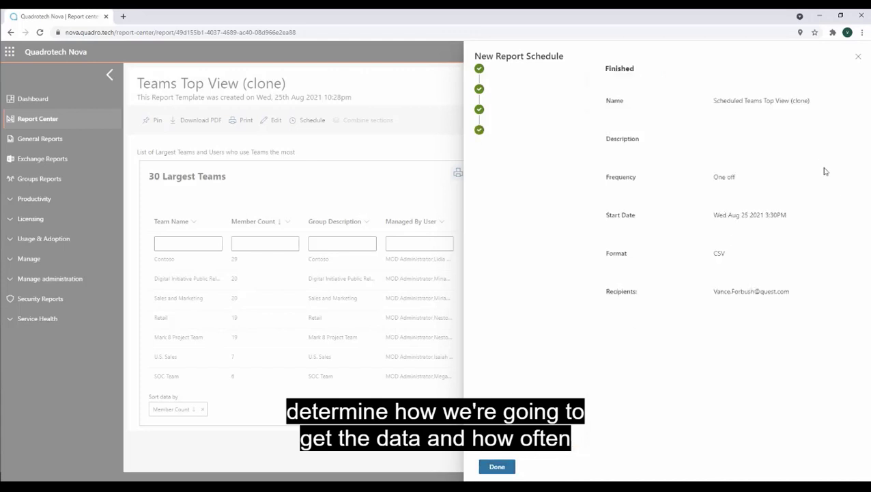
left_click(497, 466)
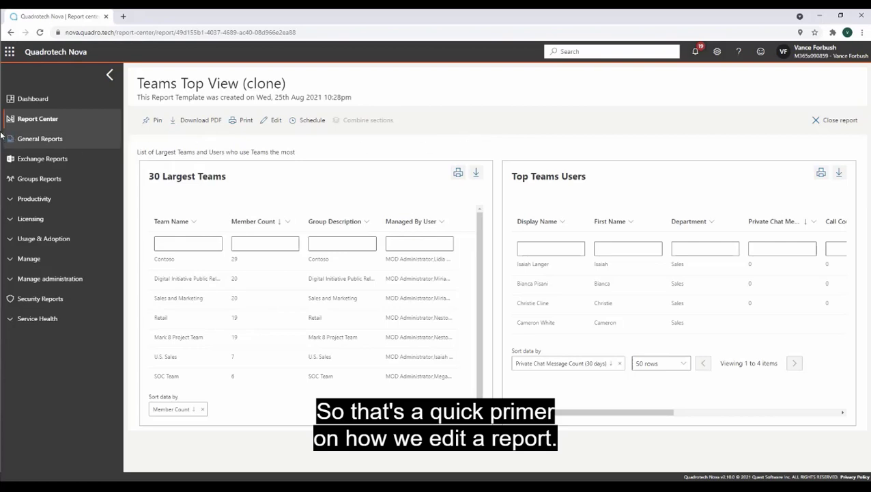
Create a new report from the Report Center and name it Test Report.
left_click(31, 120)
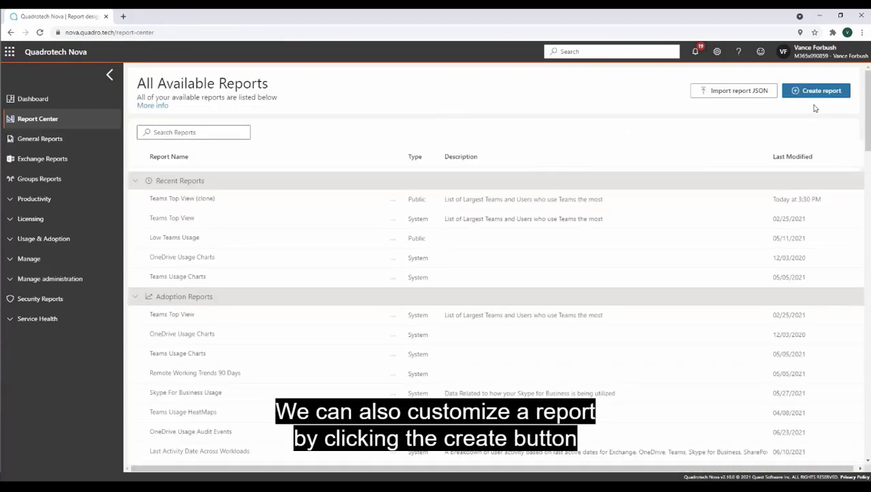
left_click(812, 100)
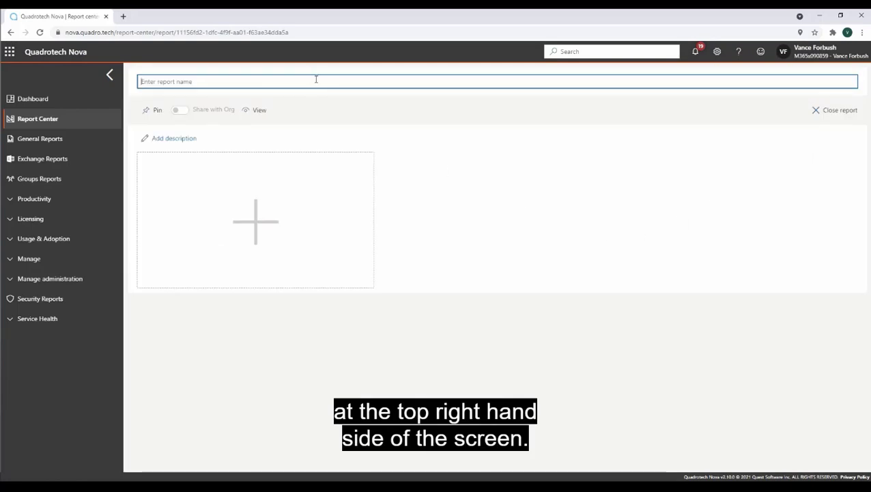
type("Test")
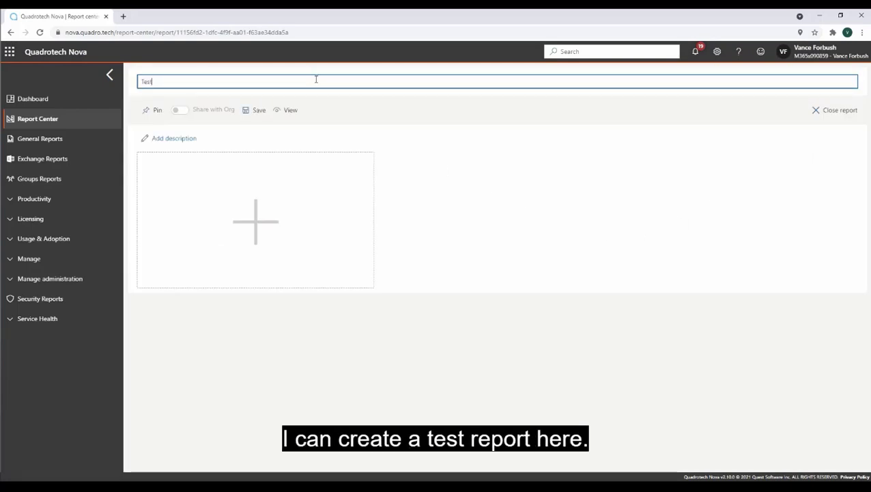
type(" Report")
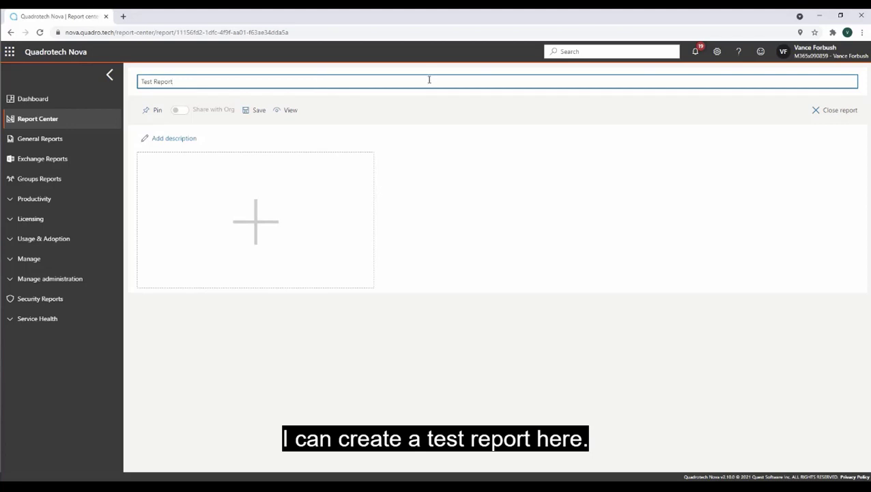
Add a table section to the report with Office 365 Mail Traffic as its data source.
left_click(252, 164)
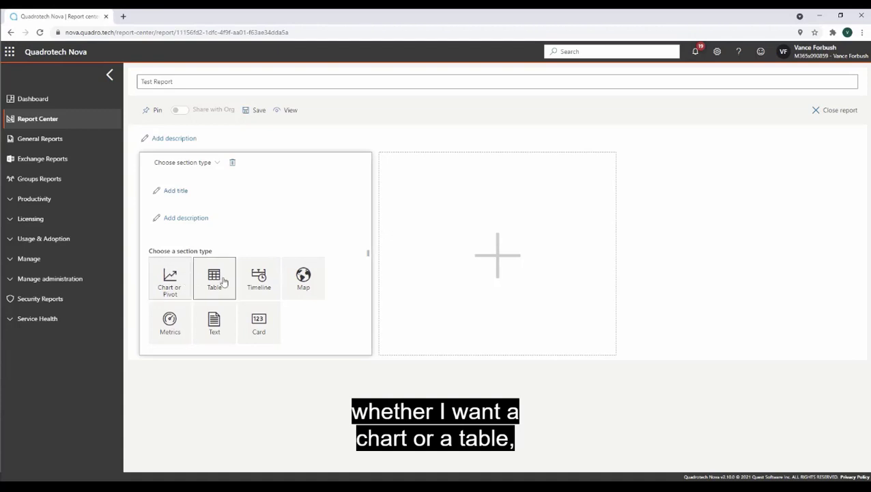
left_click(222, 281)
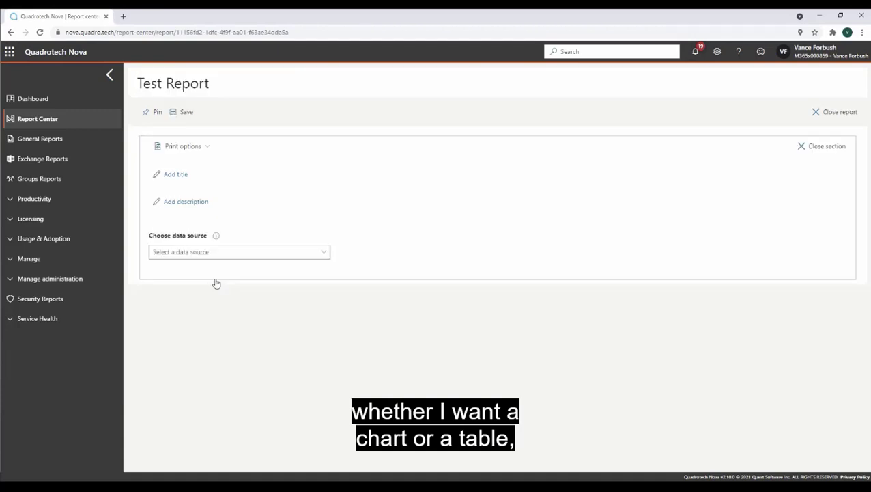
left_click(321, 253)
scroll(430, 191, "down", 2)
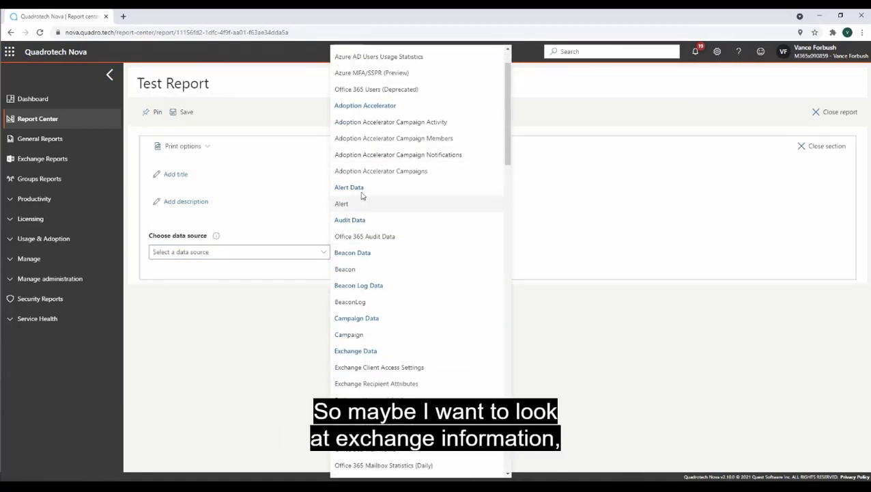
scroll(420, 205, "down", 2)
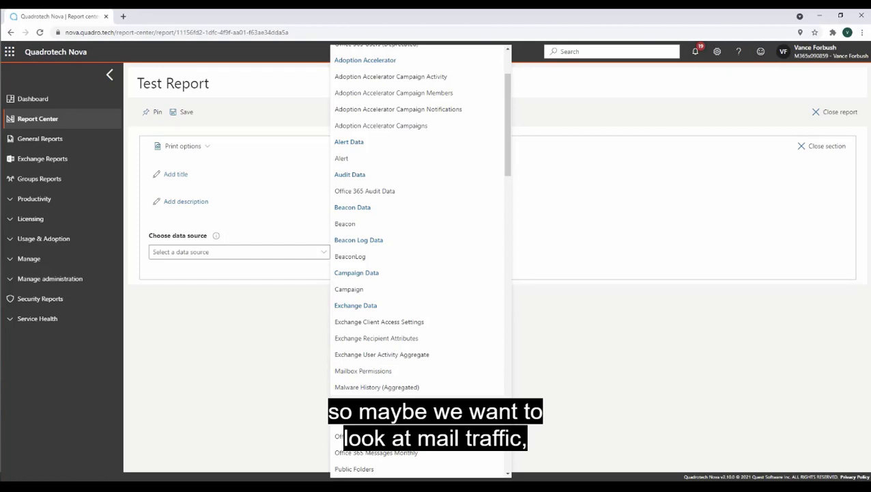
left_click(362, 436)
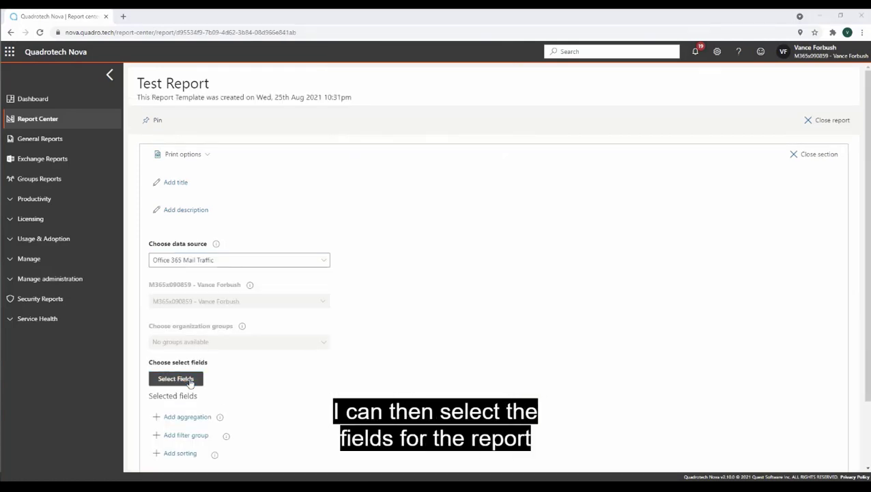
Add the External Delivered Mail, External Delivered Mail Size, Inbound Malware and Inbound Spam IP Block fields to the table section.
left_click(191, 383)
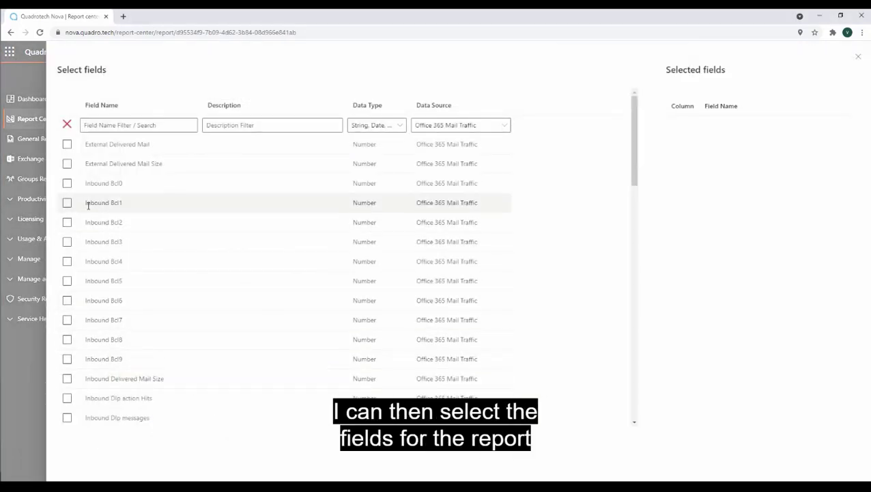
left_click(67, 144)
left_click(67, 164)
scroll(84, 202, "down", 1)
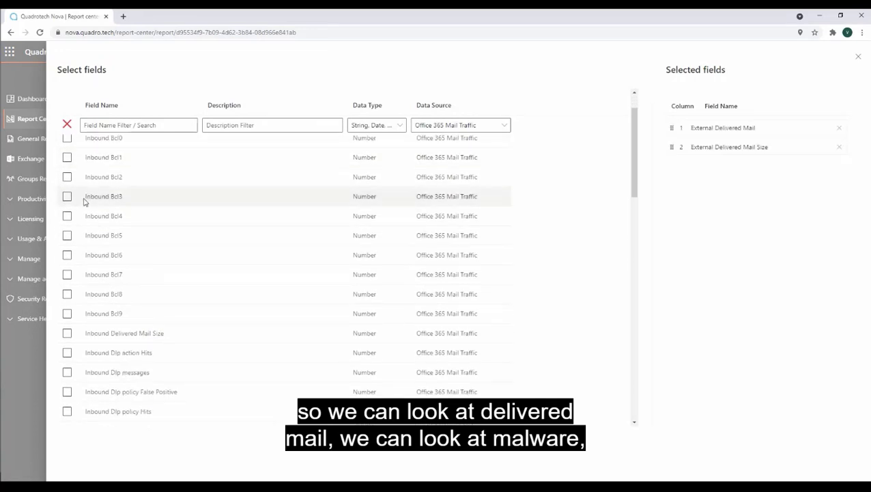
scroll(84, 202, "down", 5)
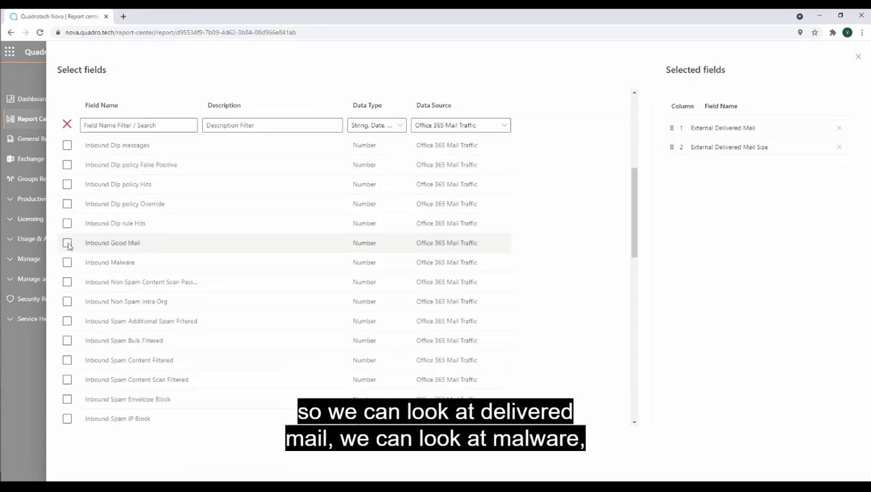
left_click(67, 262)
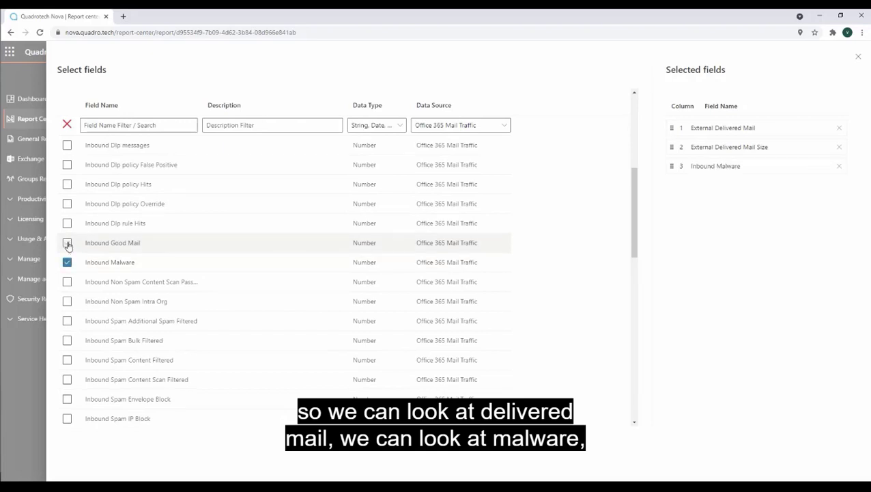
left_click(67, 418)
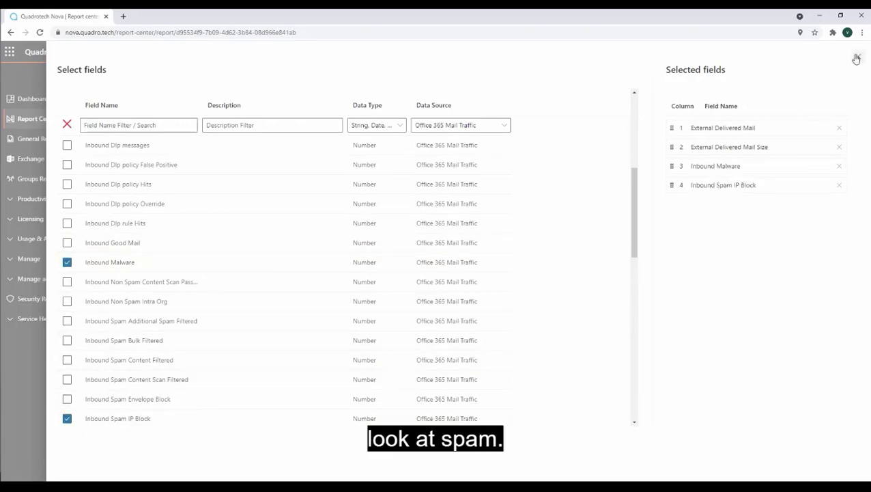
left_click(857, 60)
scroll(405, 251, "down", 1)
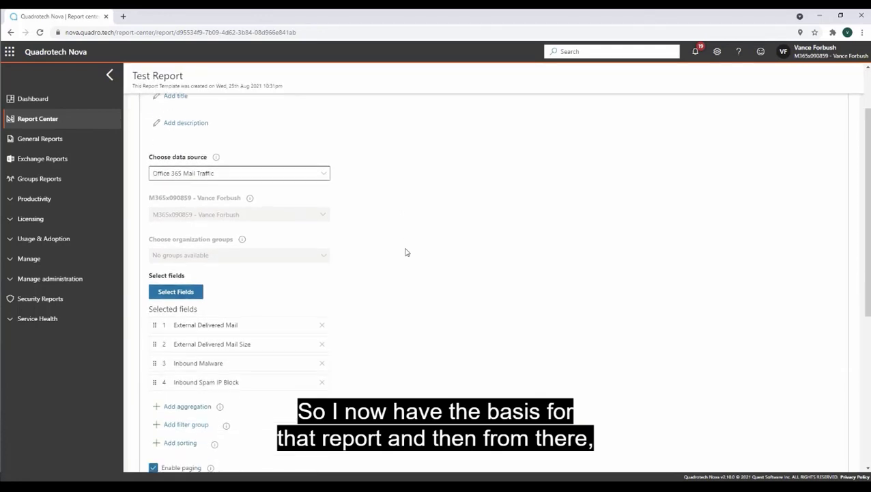
scroll(405, 252, "down", 1)
scroll(406, 252, "down", 1)
scroll(406, 251, "up", 1)
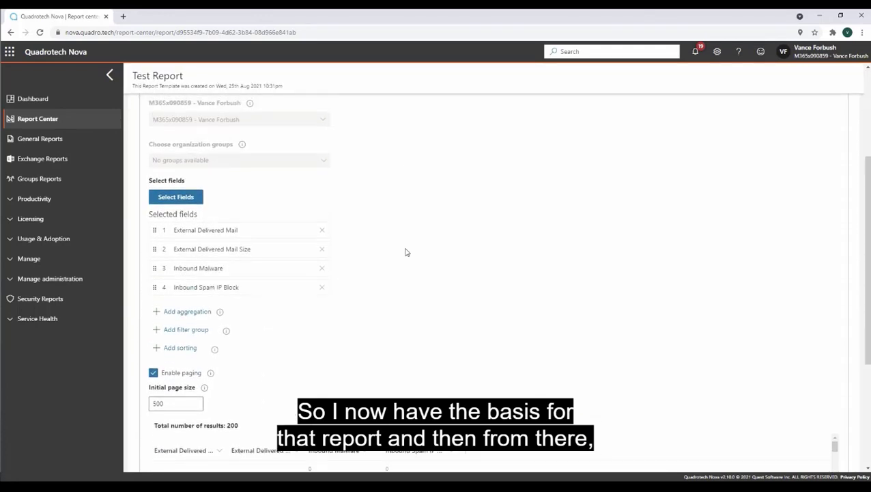
scroll(410, 251, "up", 1)
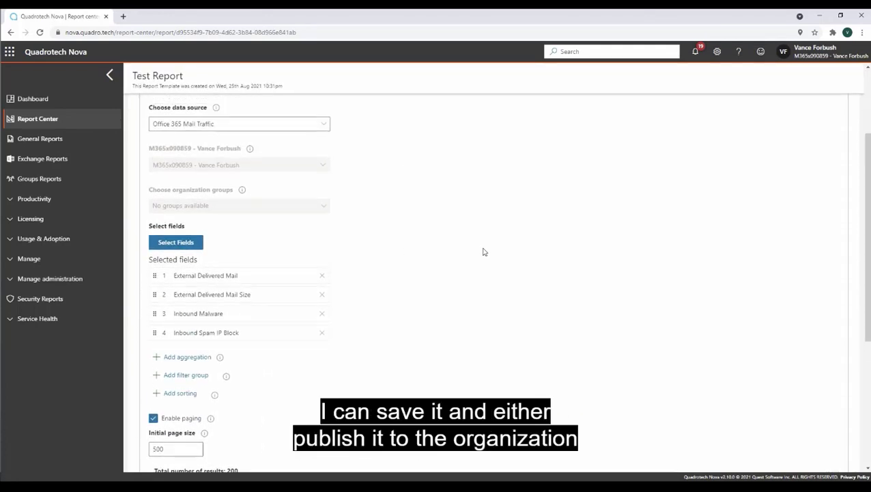